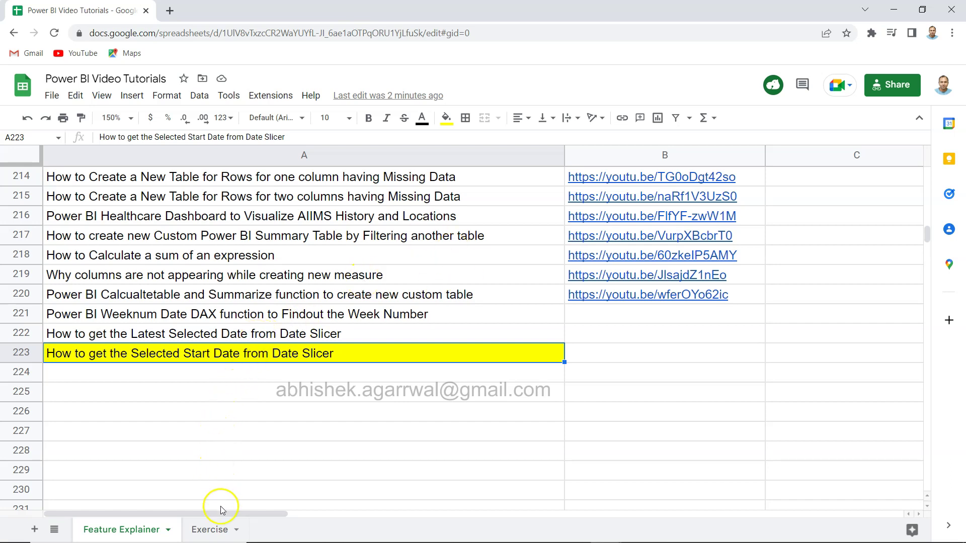
- View the Exercise sheet, then go back to the Feature Explainer sheet
left_click(221, 525)
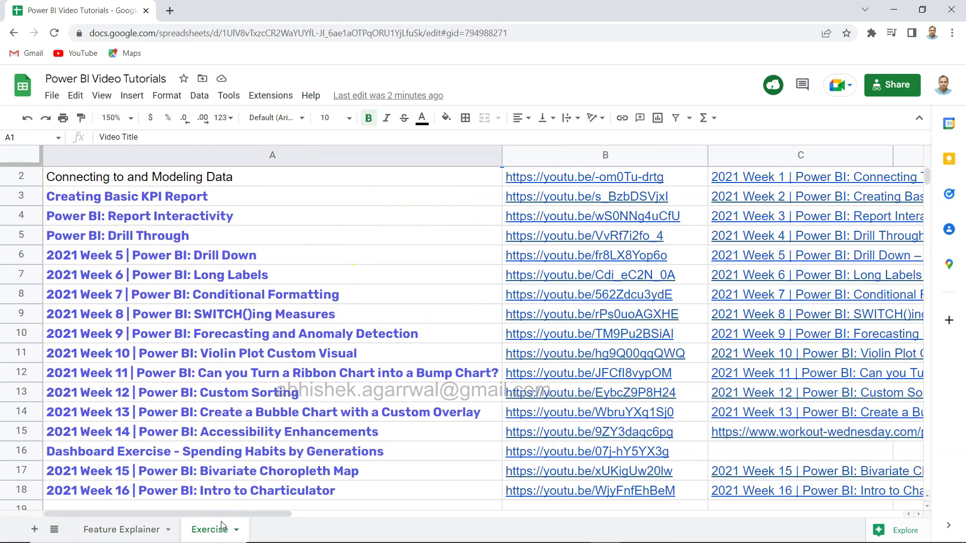
left_click(157, 526)
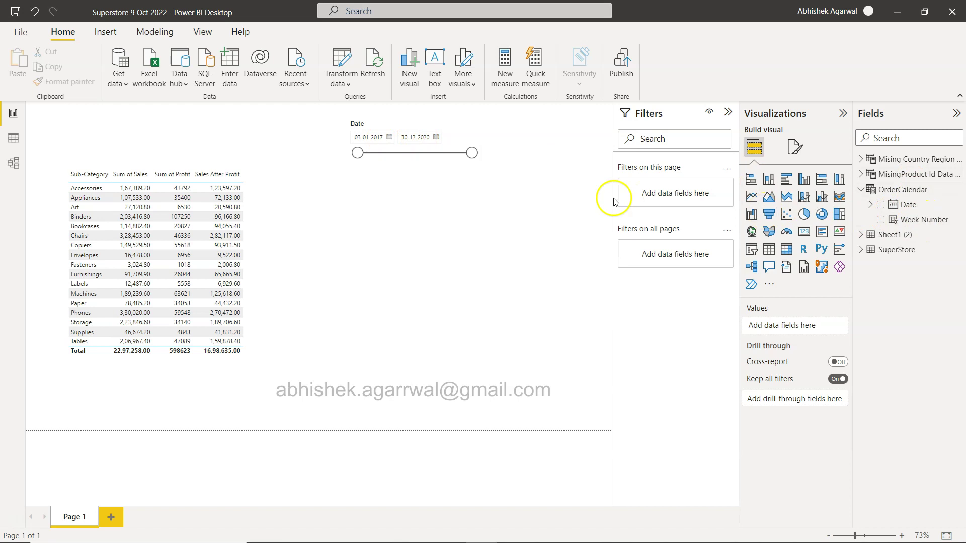
- Set the Date slicer's end to 14-02-2020 and its start to 30-01-2018
left_click(468, 184)
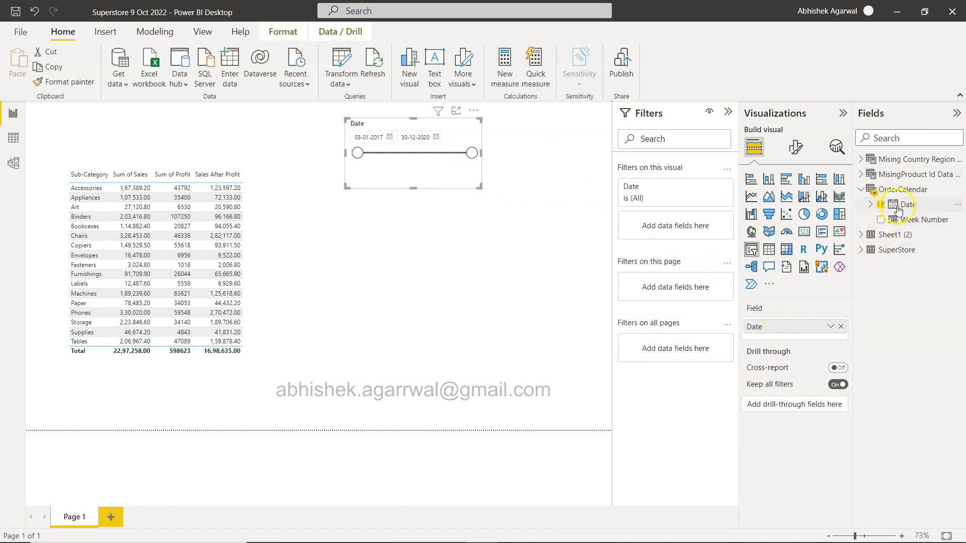
left_click_drag(472, 152, 446, 155)
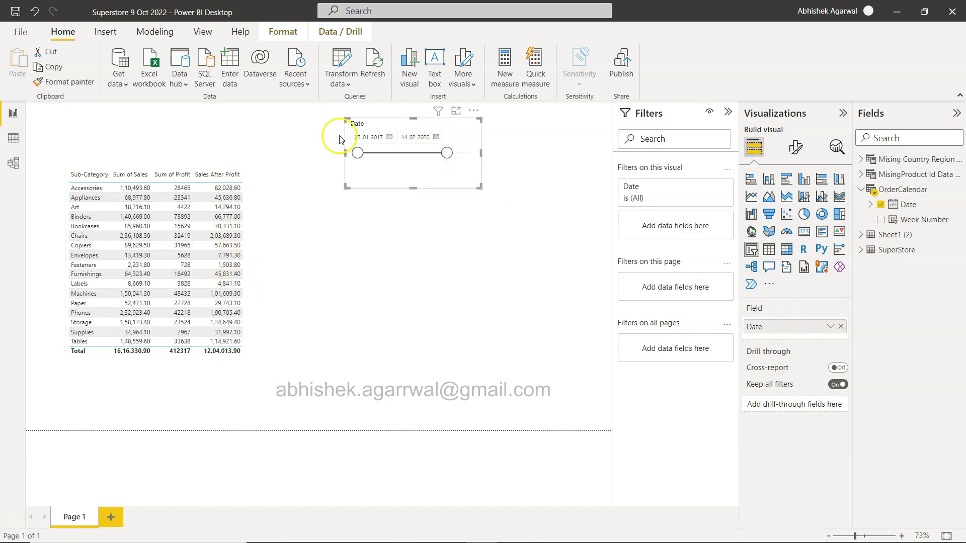
left_click_drag(358, 153, 377, 153)
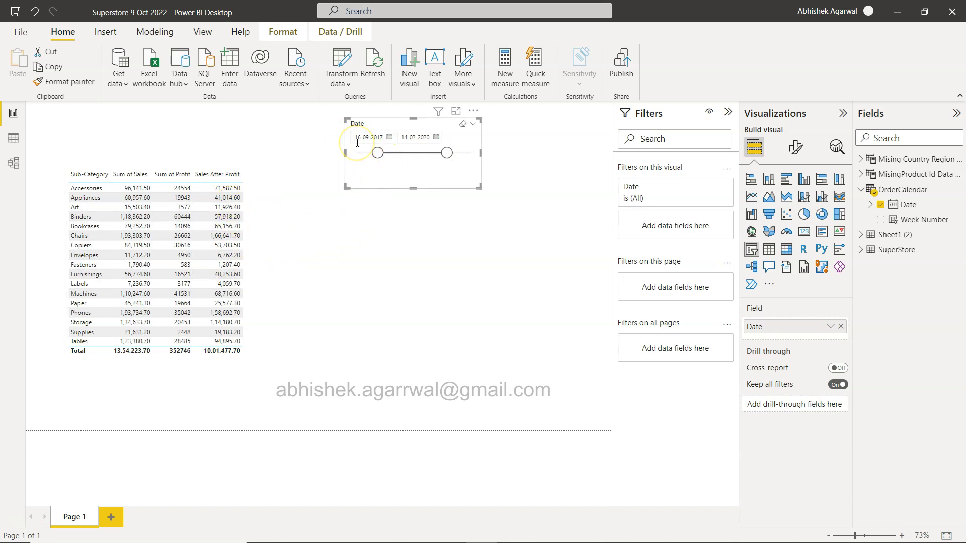
left_click(368, 137)
left_click_drag(378, 153, 387, 154)
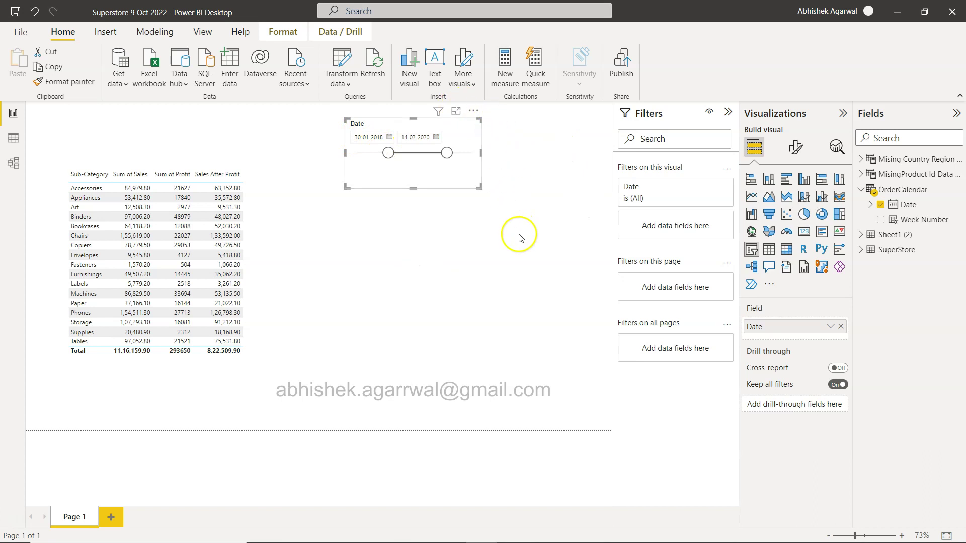
- Add the SuperStore measure Selected Start Date = FIRSTDATE(OrderCalendar[Date])
left_click(900, 252)
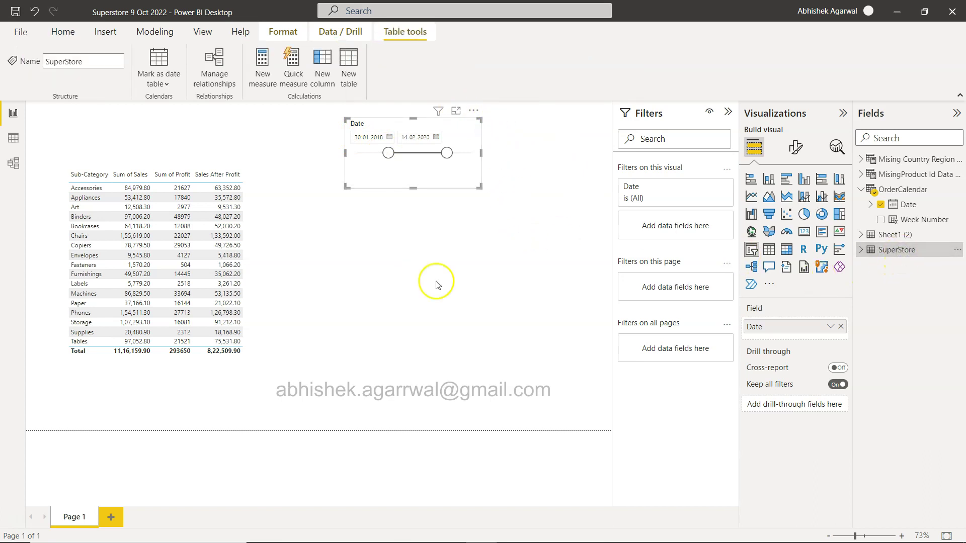
left_click(259, 77)
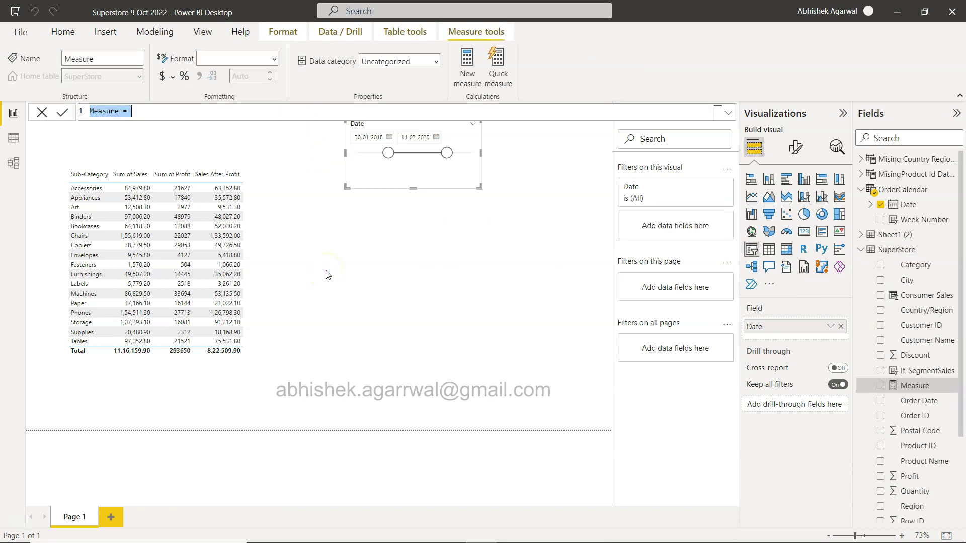
type("Selected Start Date = ")
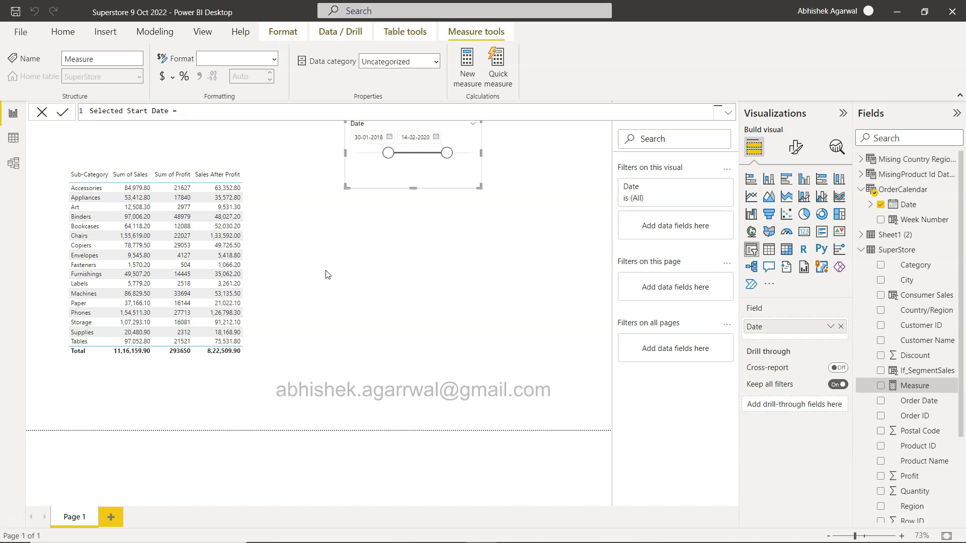
type("star")
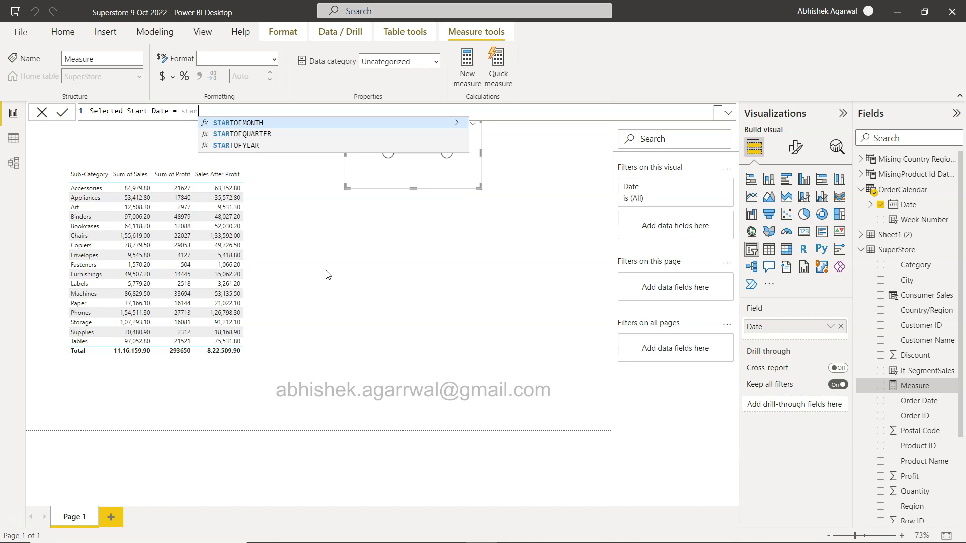
key("BackSpace")
key("BackSpace")
key("BackSpace")
key("BackSpace")
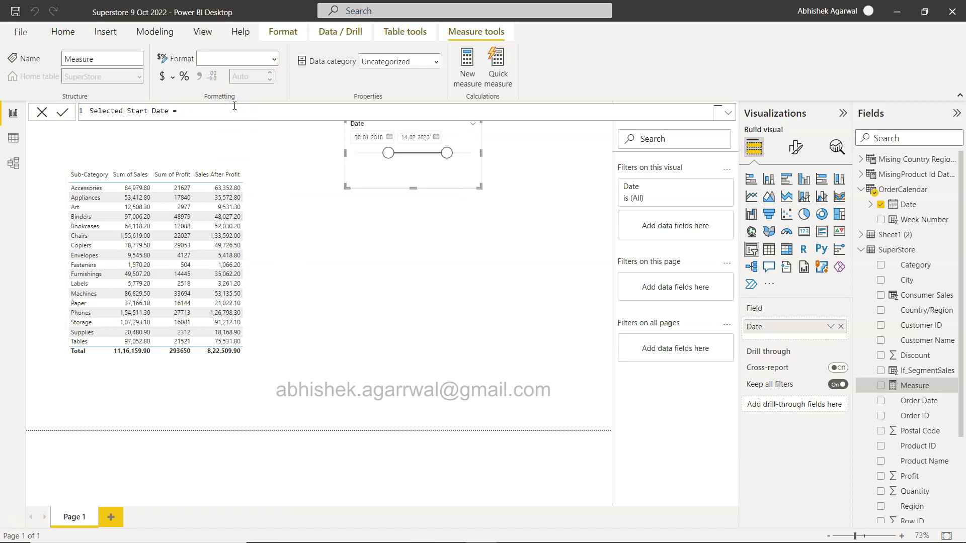
type("Firs")
key("Tab")
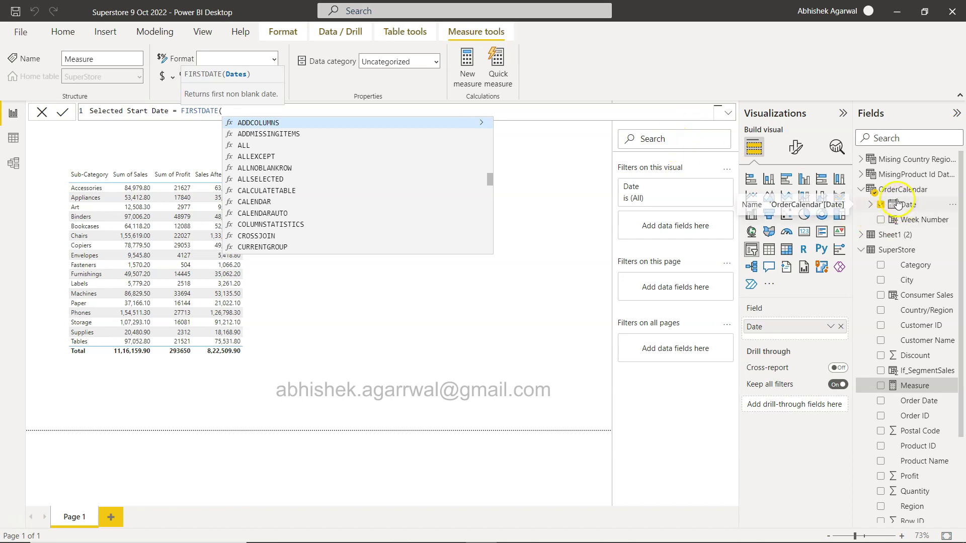
type("order")
key("Down")
key("Down")
key("Down")
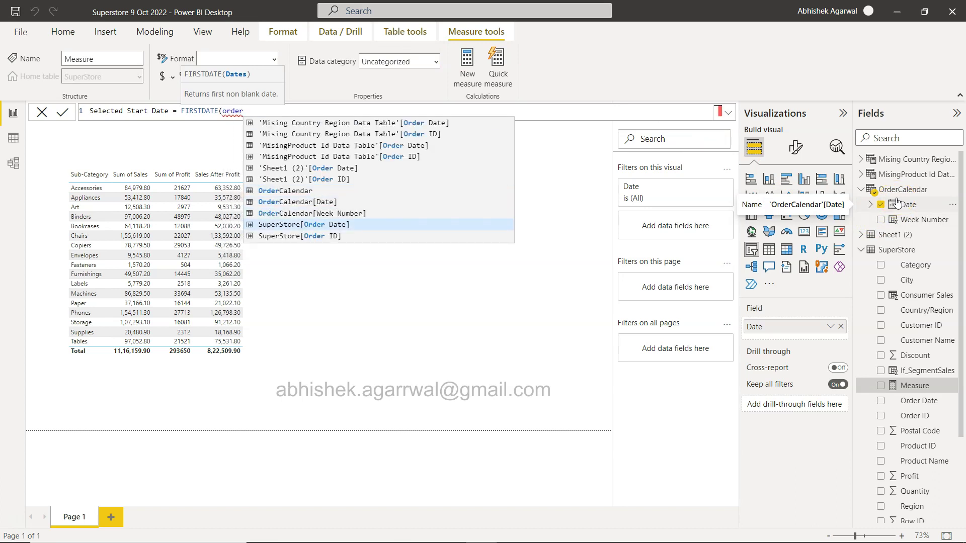
key("Up")
key("Up")
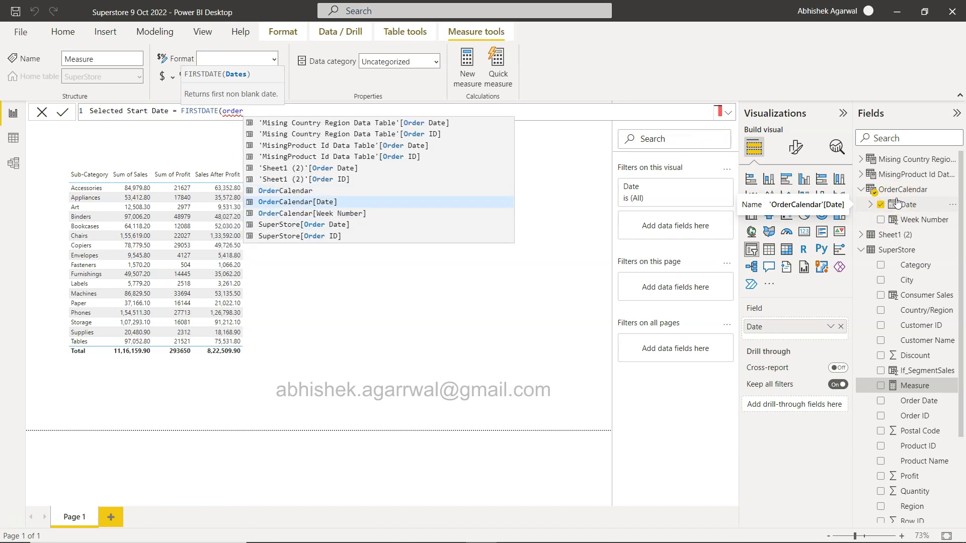
key("Tab")
type(")")
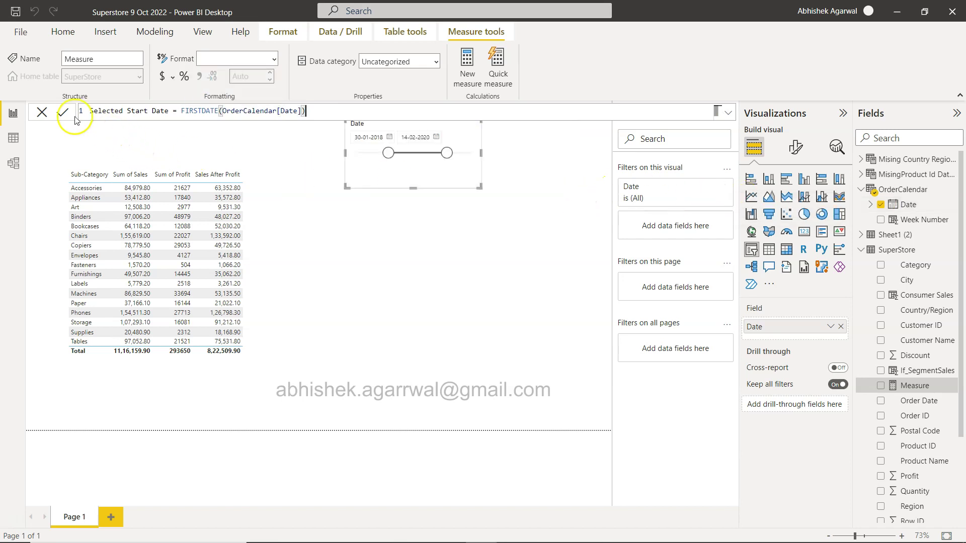
left_click(63, 112)
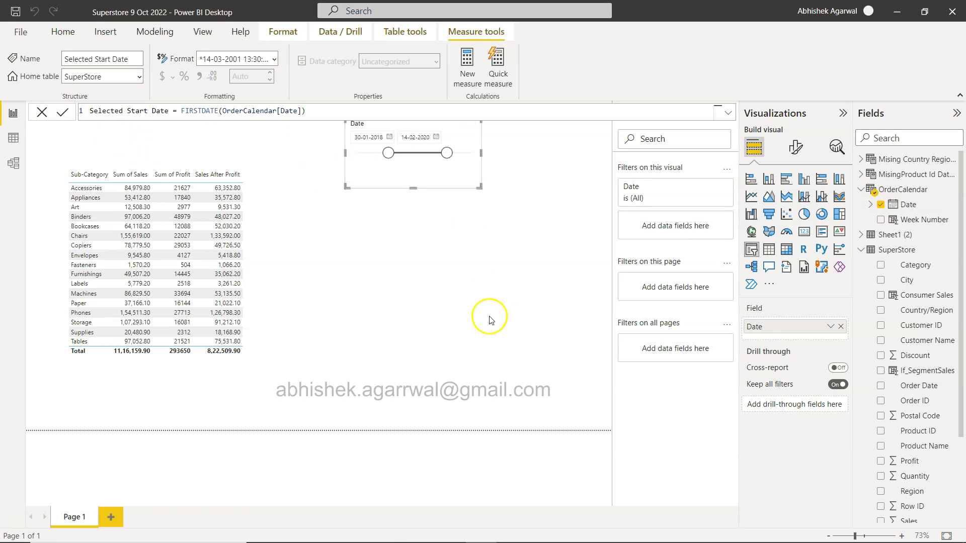
scroll(922, 355, "down", 2)
scroll(925, 400, "down", 1)
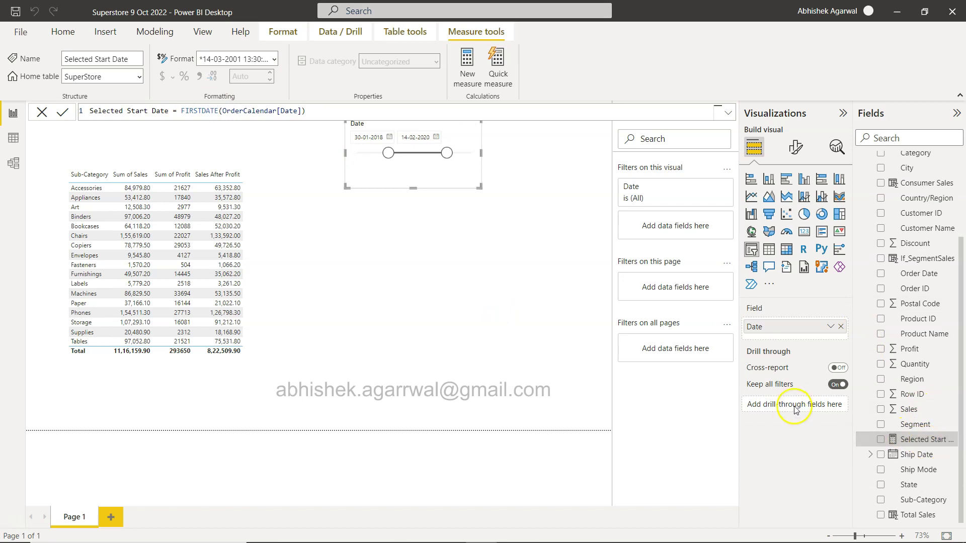
- Place a widened card below the slicer that shows Selected Start Date as 30-01-2018
left_click(471, 338)
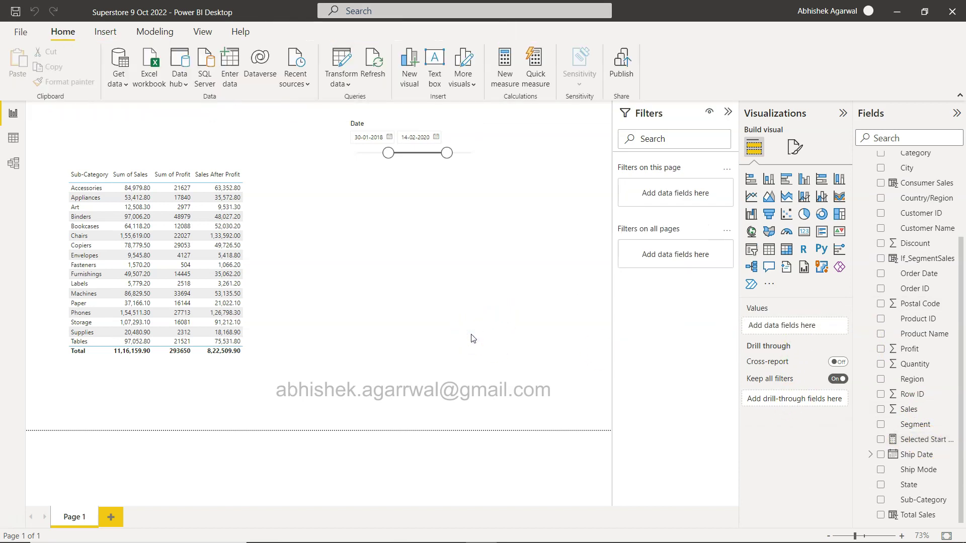
left_click(804, 232)
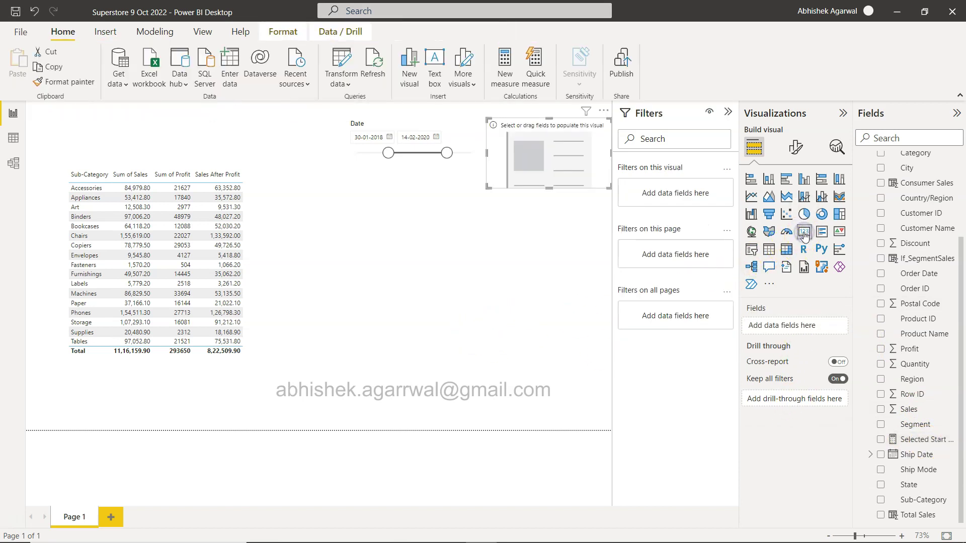
mouse_move(529, 141)
left_mouse_down()
mouse_move(298, 270)
mouse_move(323, 197)
left_mouse_up()
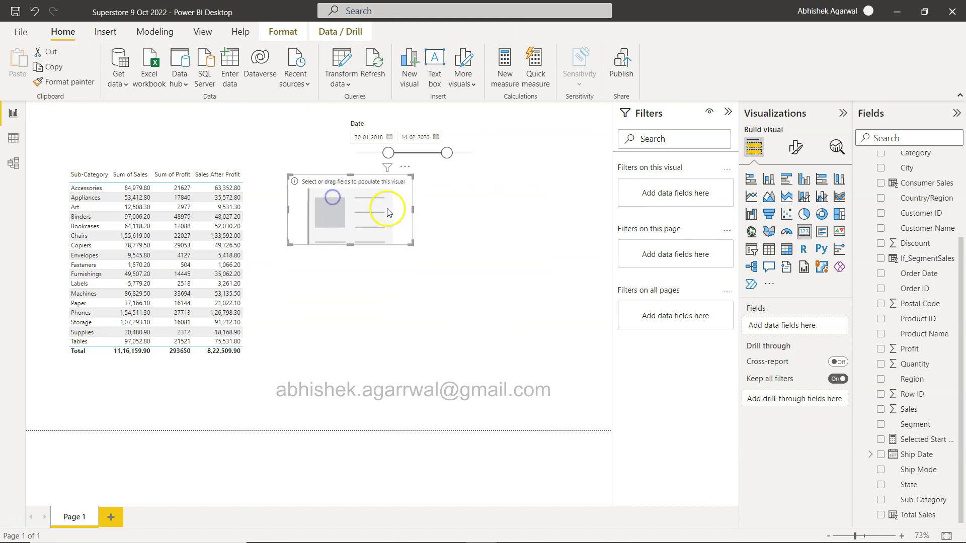
left_click_drag(416, 211, 501, 210)
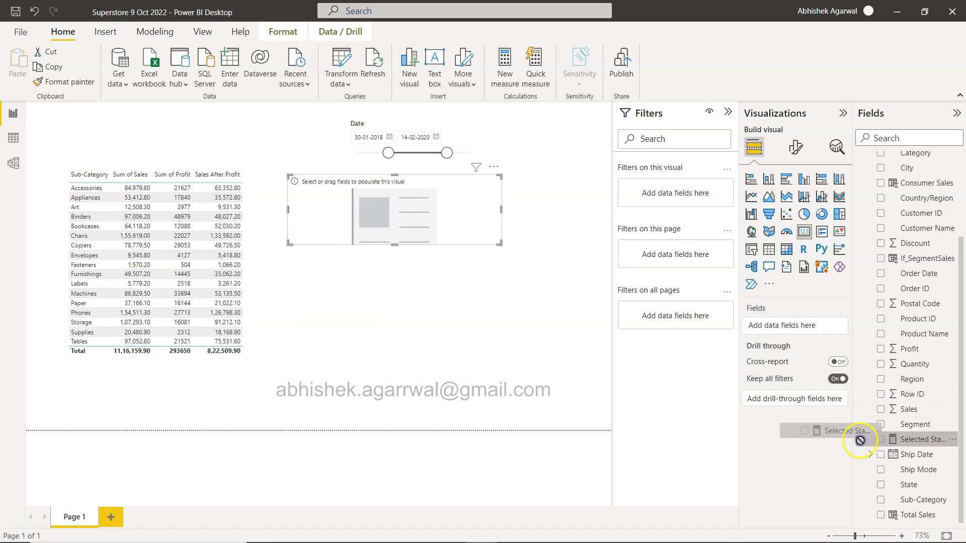
left_click_drag(839, 429, 784, 325)
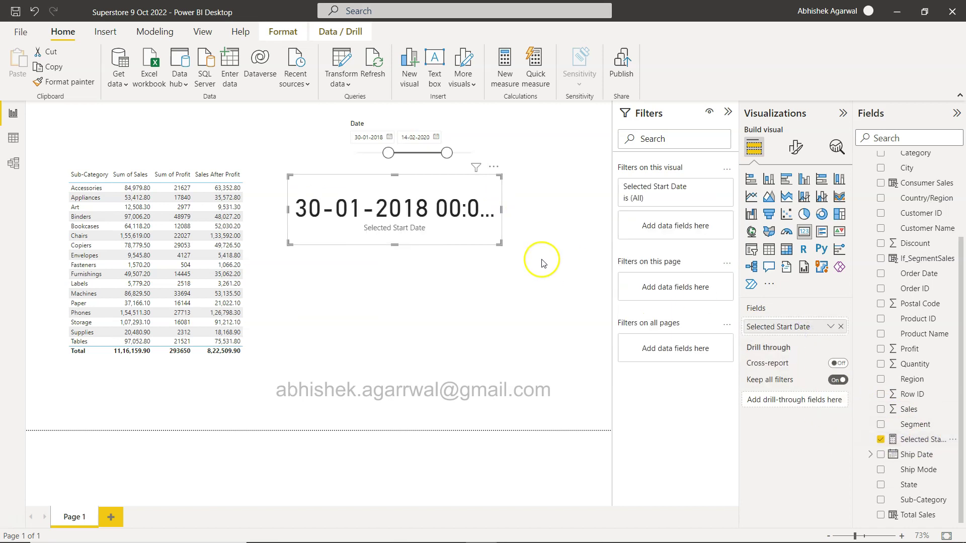
mouse_move(369, 138)
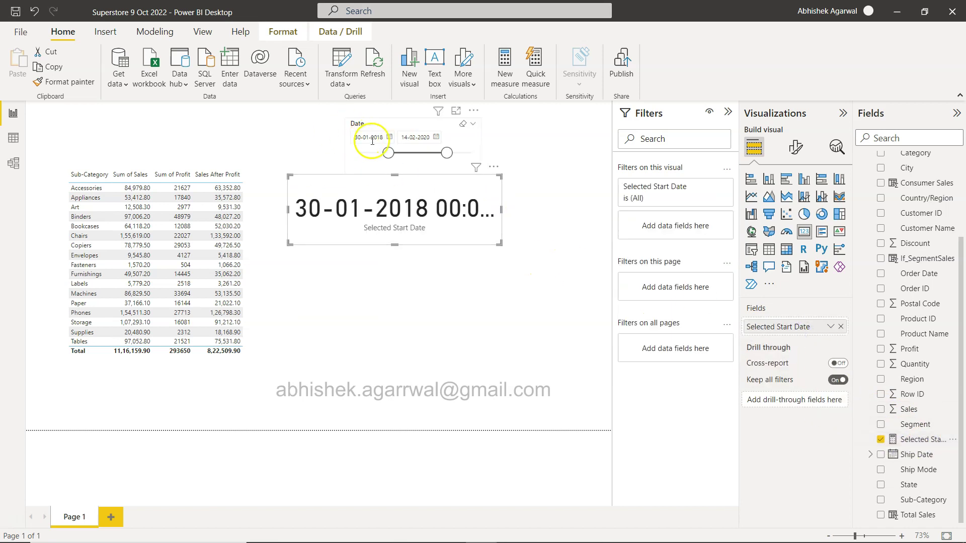
left_click(402, 212)
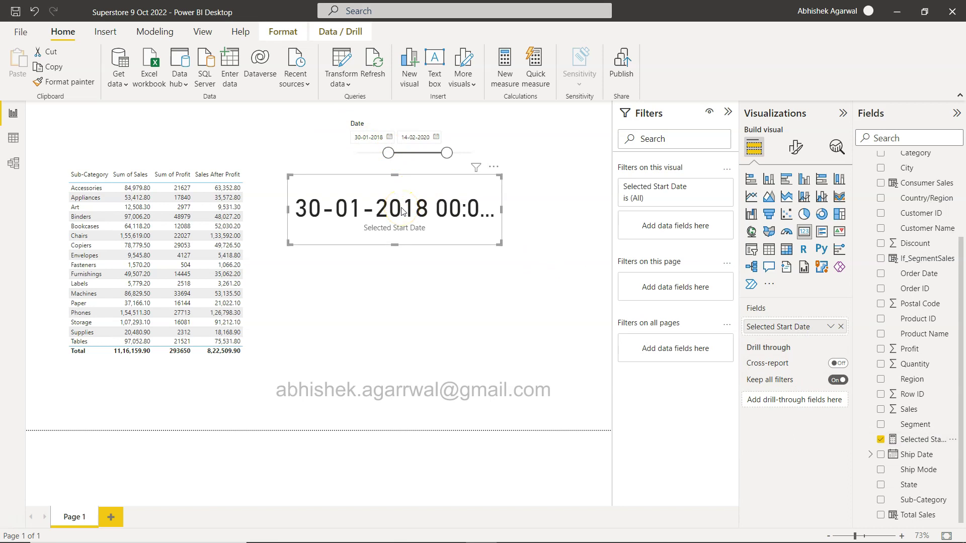
- Move the slicer's start date earlier, then later, to confirm the Selected Start Date card follows
left_click_drag(387, 153, 372, 152)
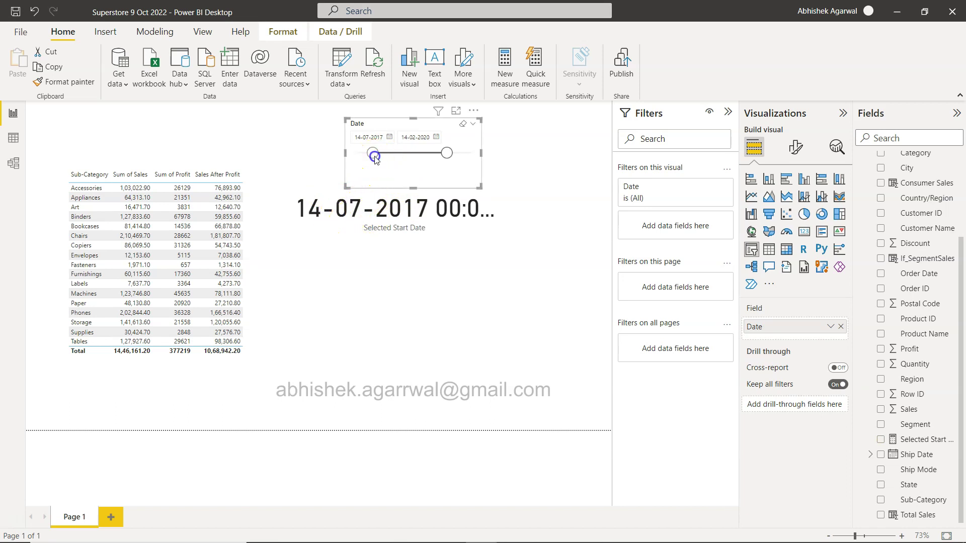
left_click_drag(372, 152, 411, 153)
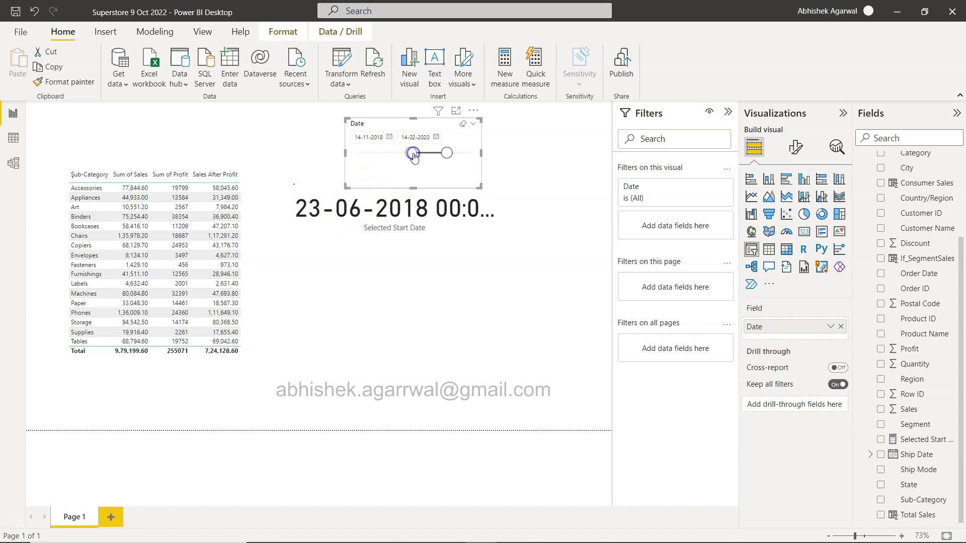